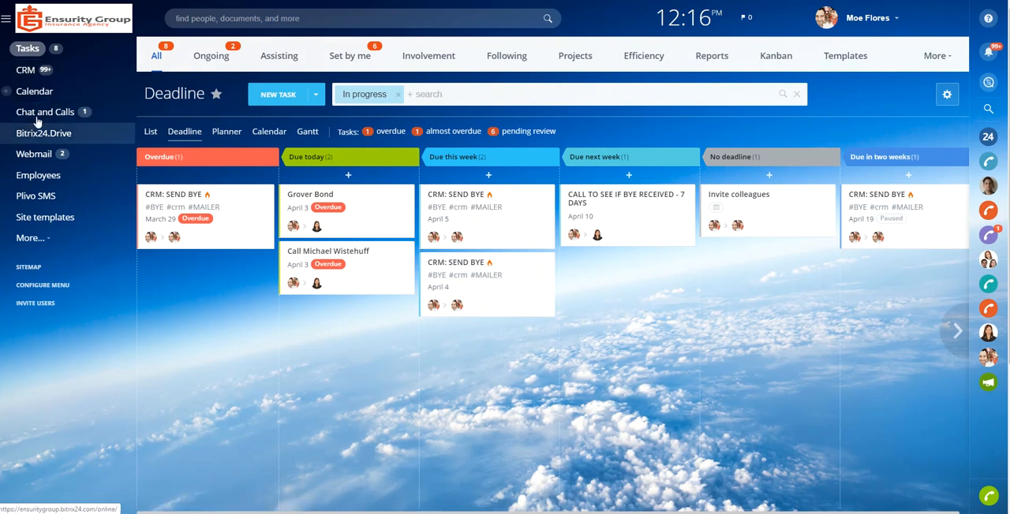
- Open the CRM deals board and dismiss the two incoming email notifications
click(28, 72)
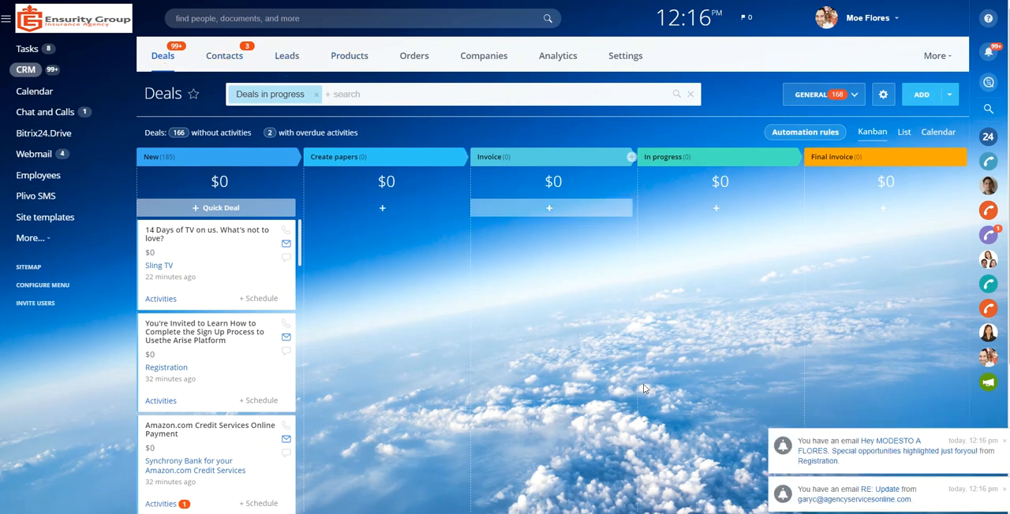
click(1004, 441)
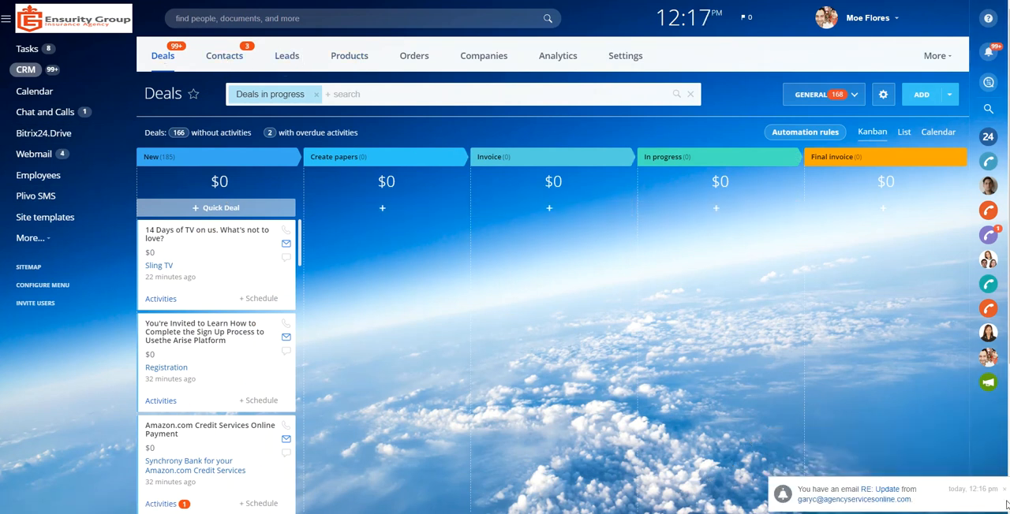
click(1004, 489)
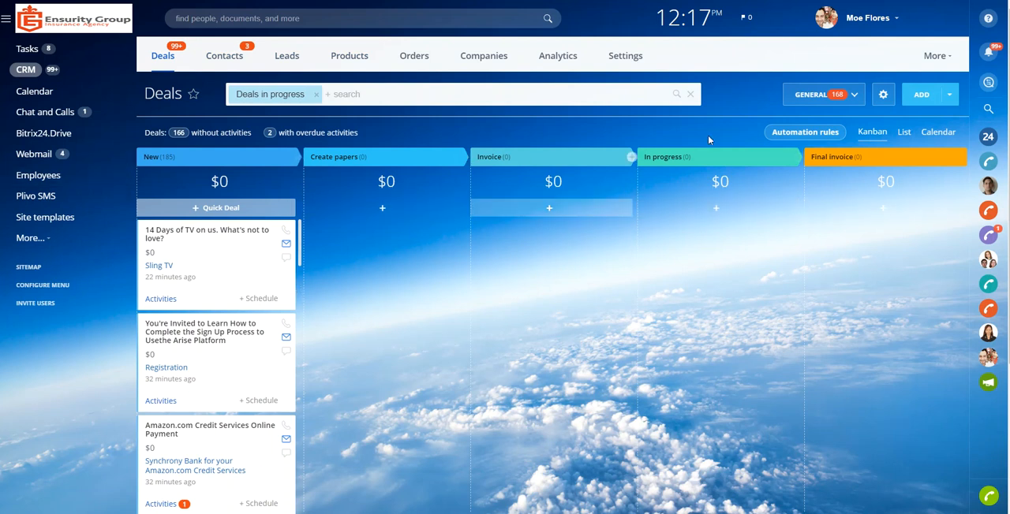
- Open the email forwarding addresses in the personal profile's password settings and copy the address for creating tasks
click(884, 26)
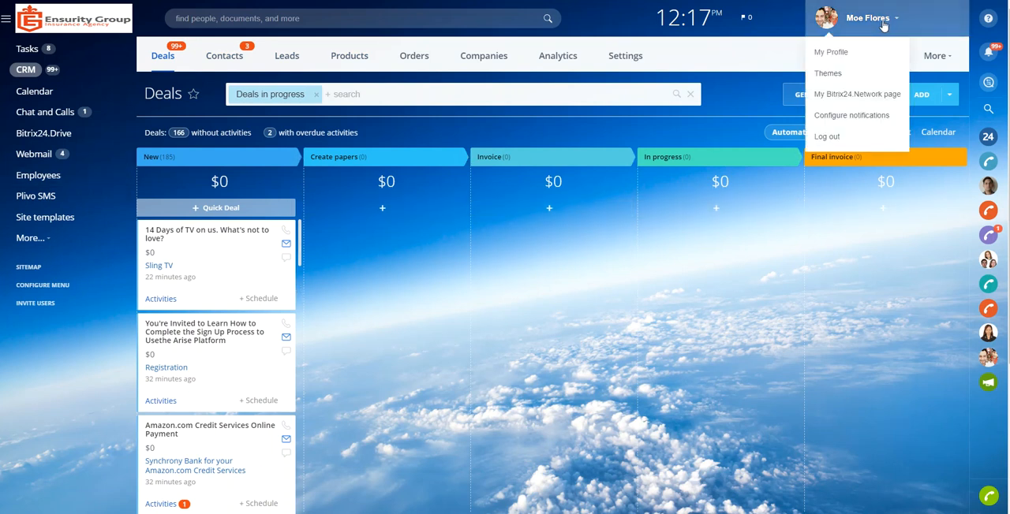
click(832, 54)
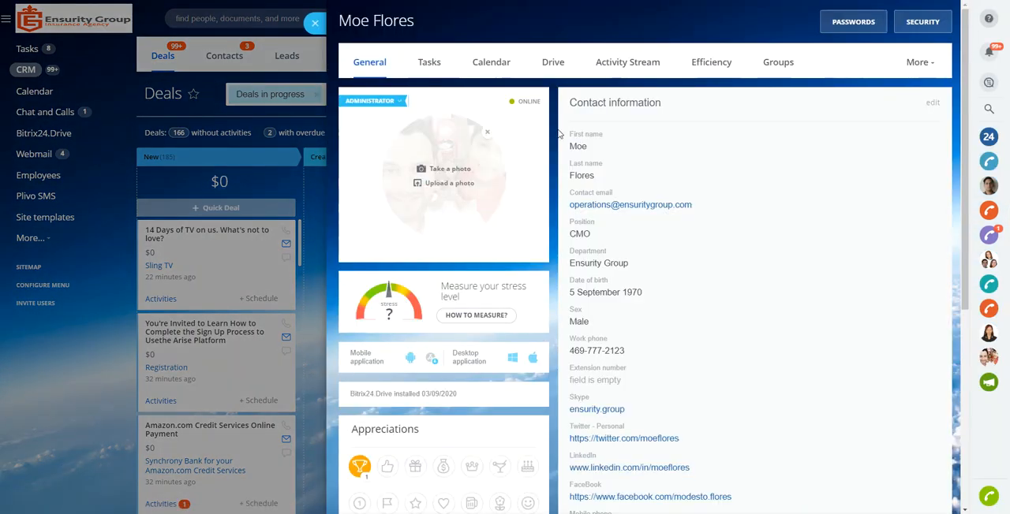
click(856, 22)
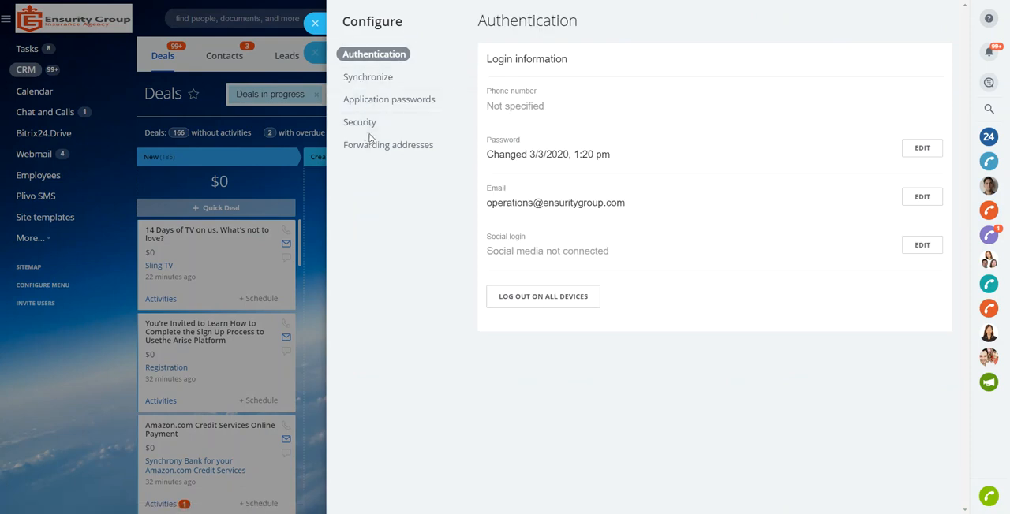
click(364, 149)
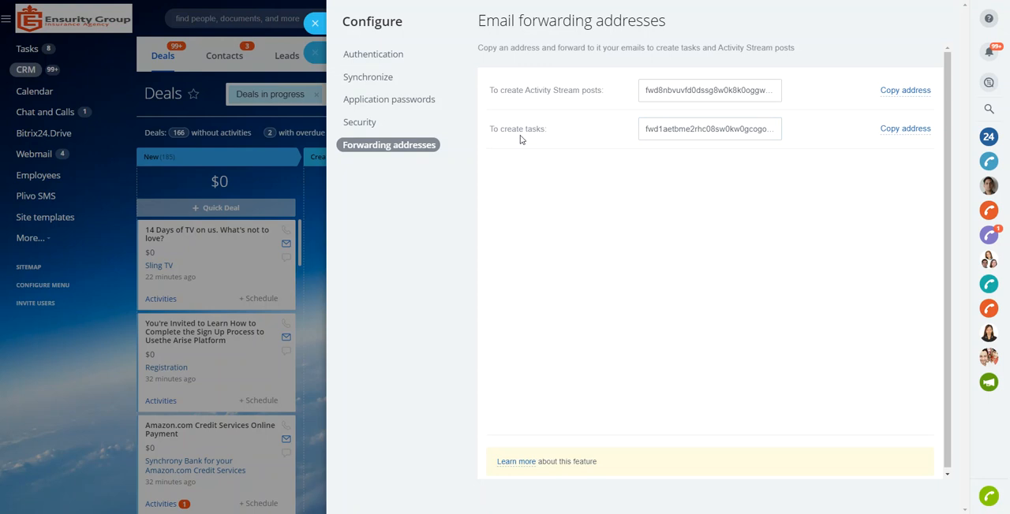
click(689, 130)
click(905, 129)
- In a new Outlook message, address it to the company support mailbox and paste the copied task-forwarding address as Cc
drag(596, 63, 712, 12)
click(616, 125)
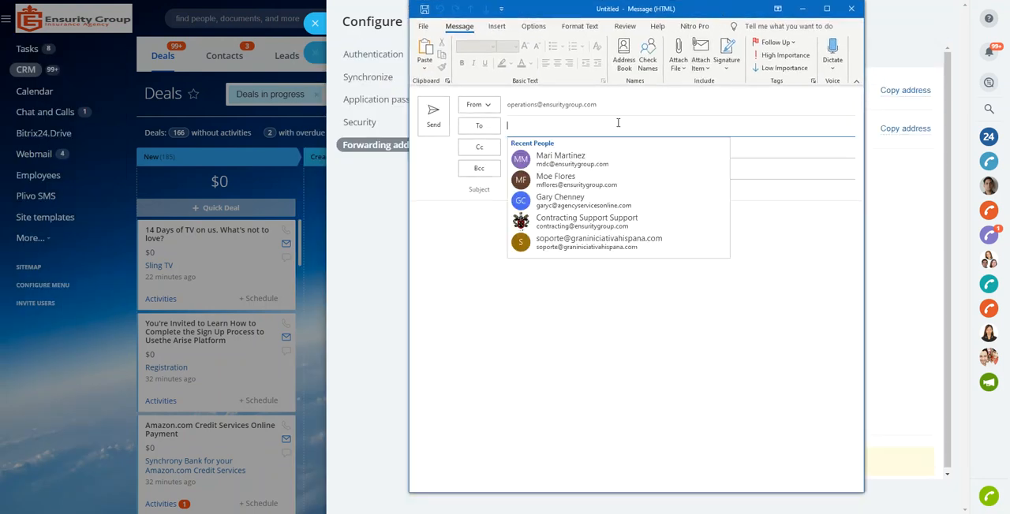
text(support)
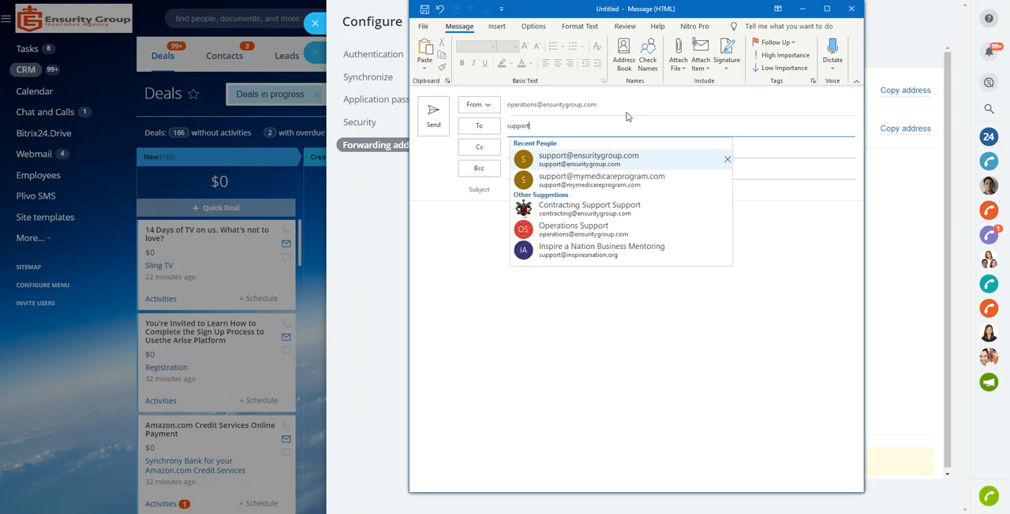
click(582, 162)
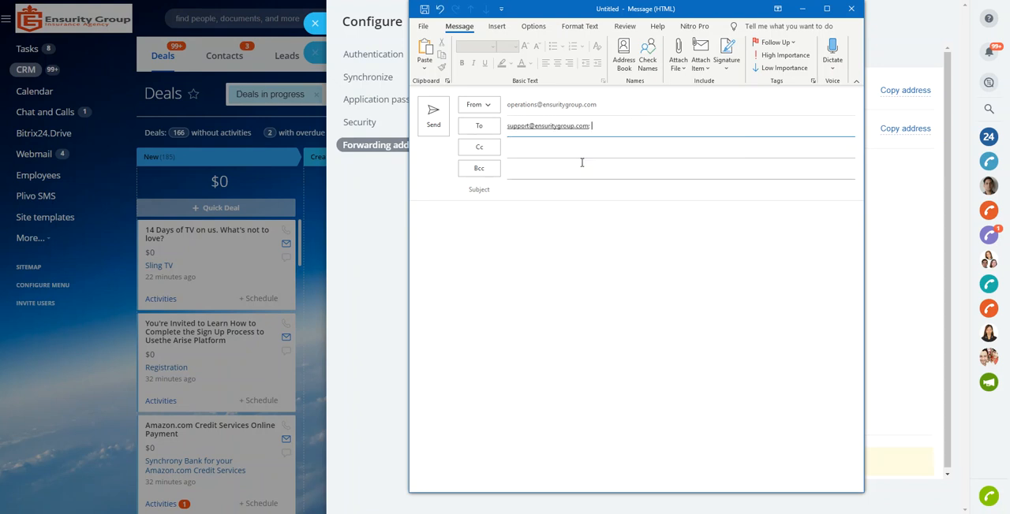
click(535, 149)
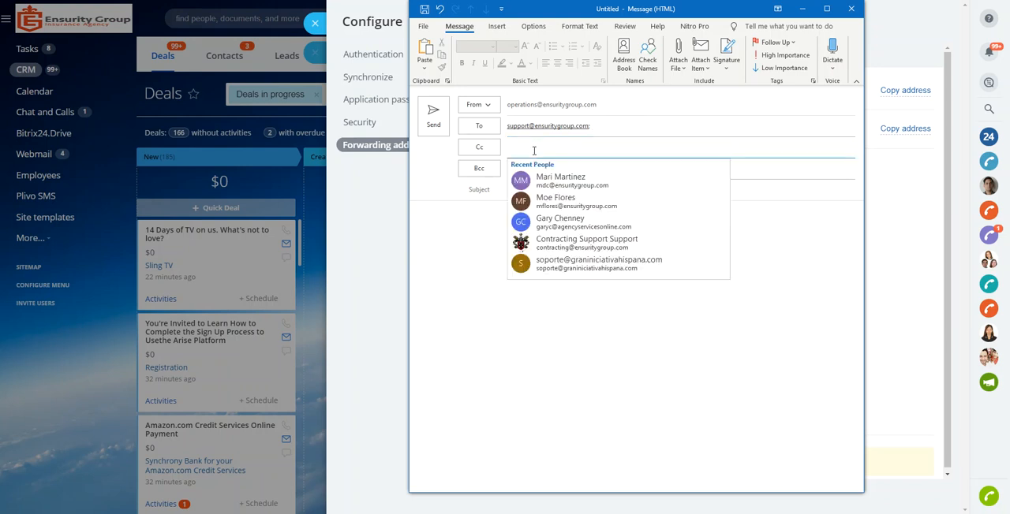
key(ctrl+v)
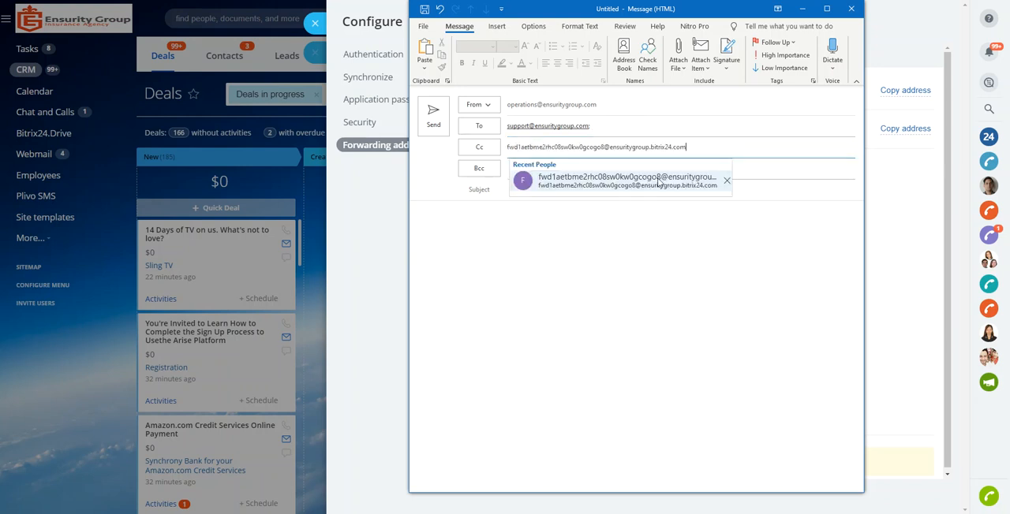
click(699, 149)
- Enter the subject "testing task" and the message body "Testing a task email"
click(787, 198)
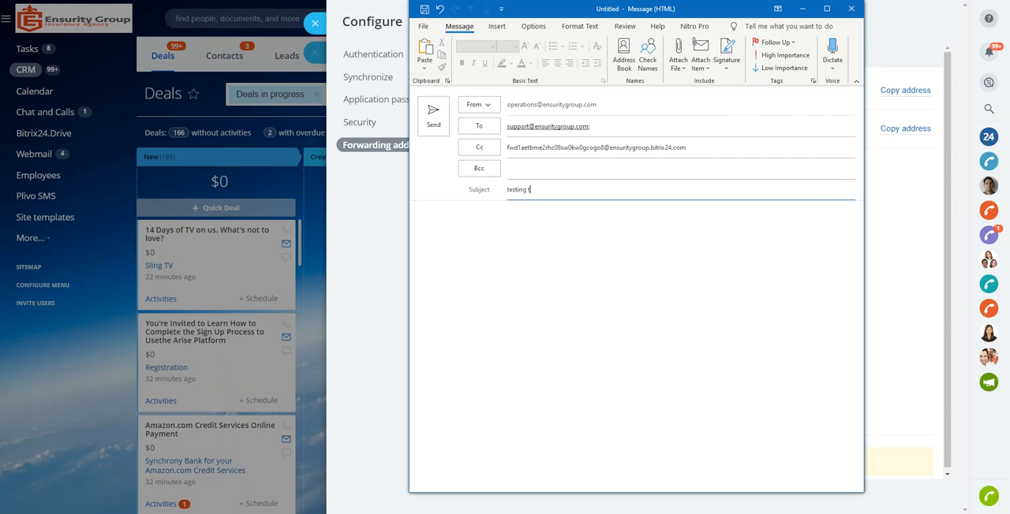
key(Tab)
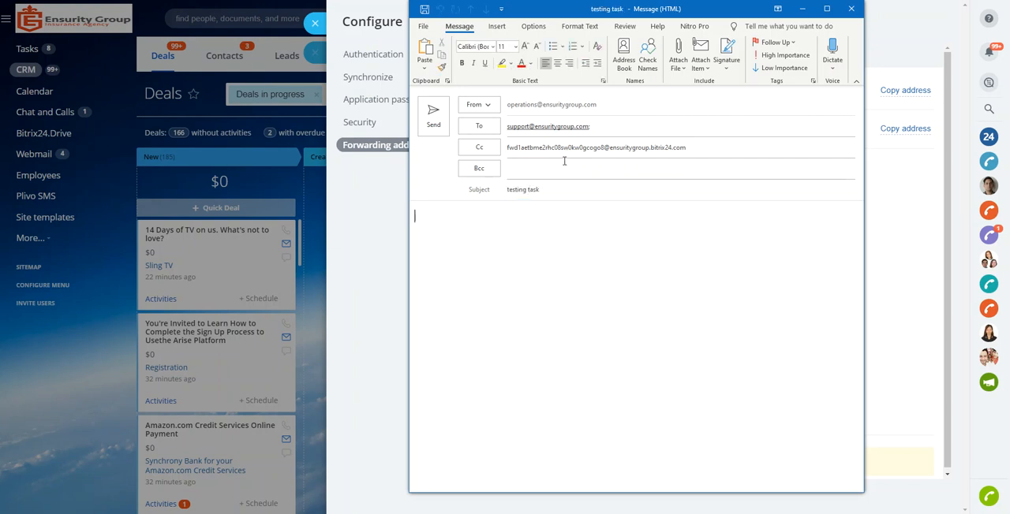
text(testing a task email)
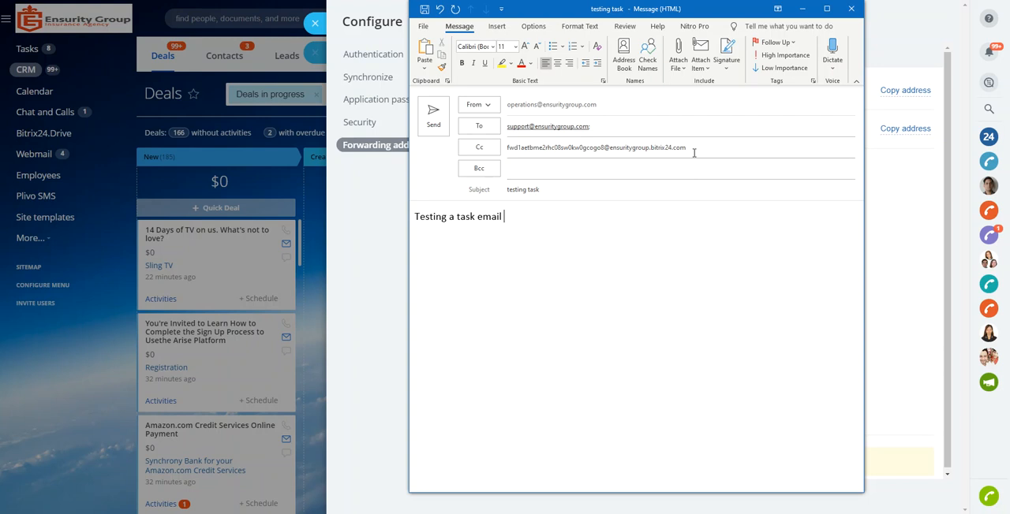
- Check the task-forwarding address in the Cc field and send the email
drag(693, 149, 510, 143)
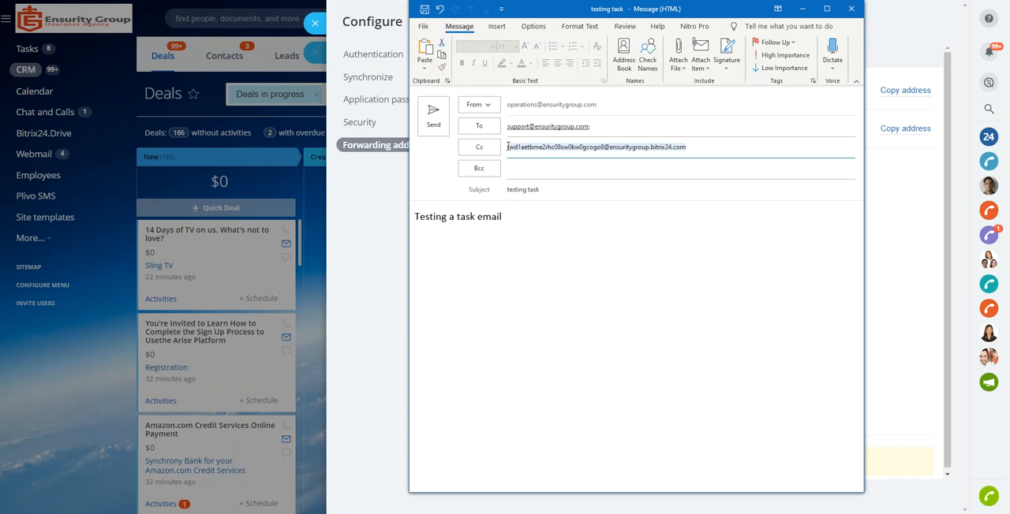
click(509, 149)
drag(508, 149, 692, 148)
click(434, 121)
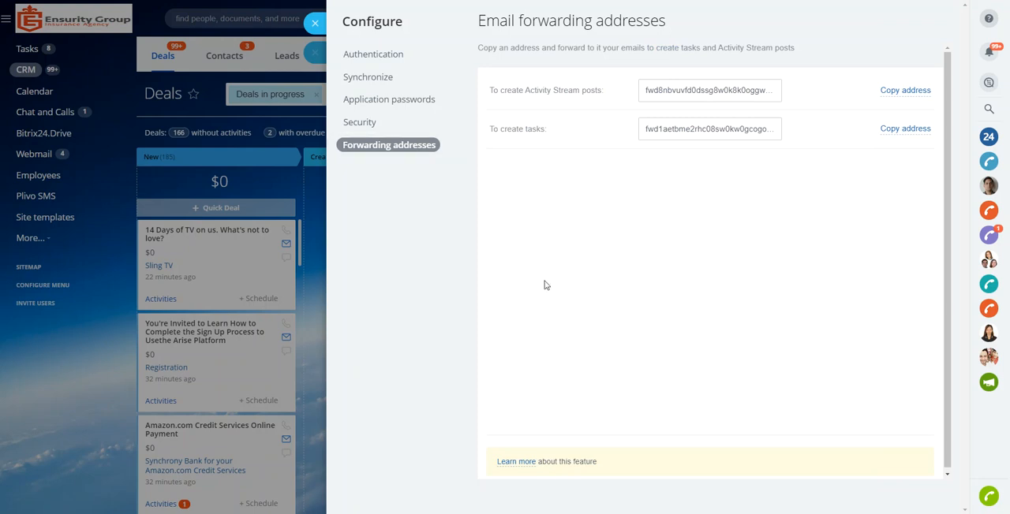
- Switch back to Bitrix24 and revisit the profile's email forwarding addresses, ending on the profile page
click(315, 24)
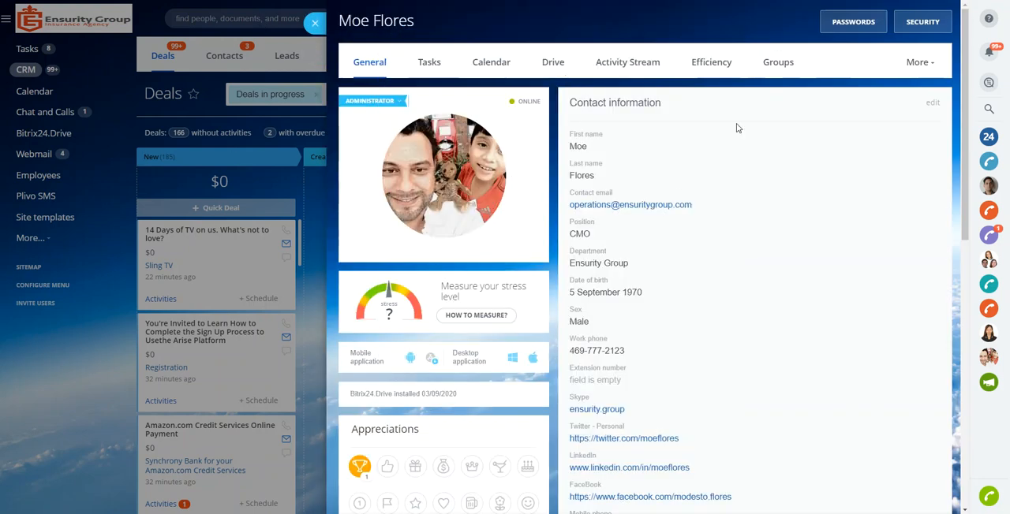
click(863, 23)
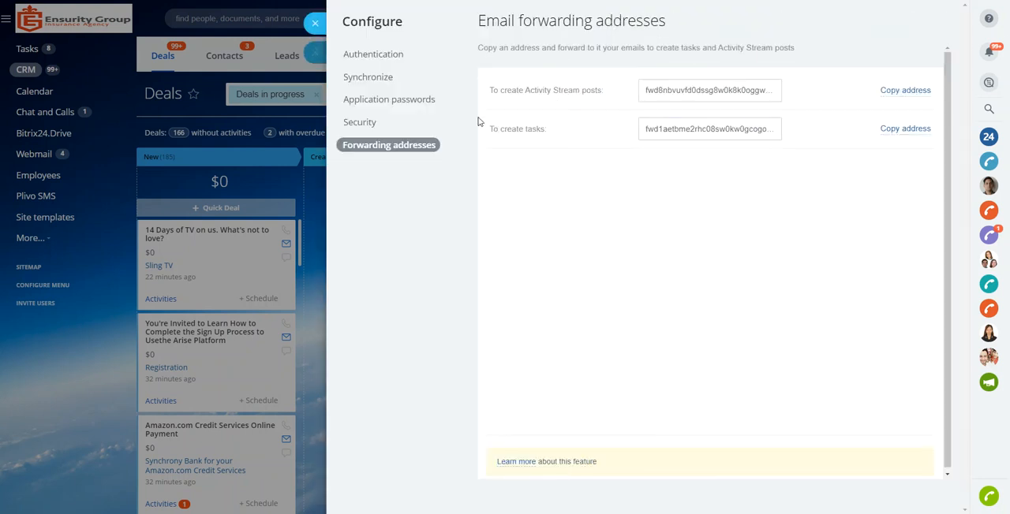
click(315, 23)
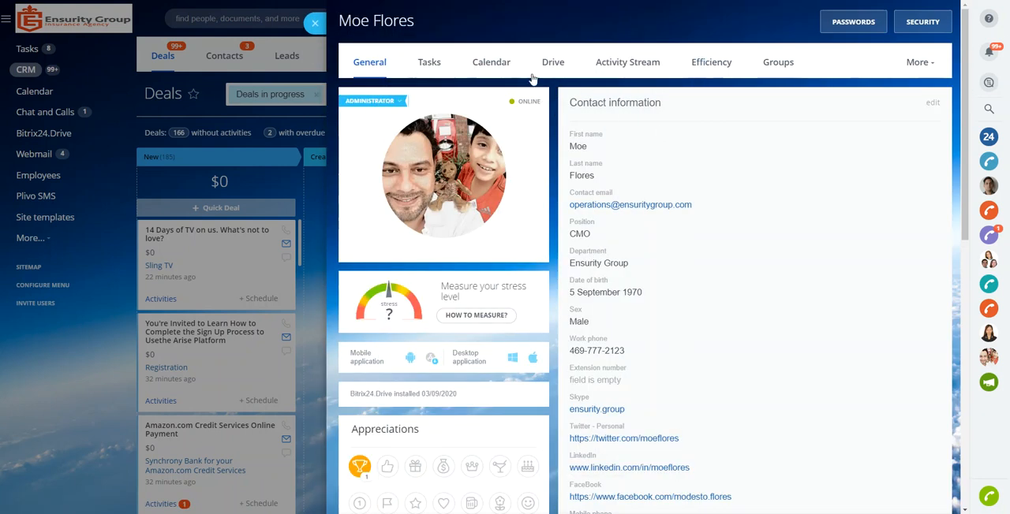
- Examine the profile's editable contact information, About me and Things I like sections, and close the profile without saving
scroll(714, 111, down, 1)
scroll(712, 115, down, 3)
scroll(711, 130, up, 4)
click(935, 104)
scroll(782, 174, down, 2)
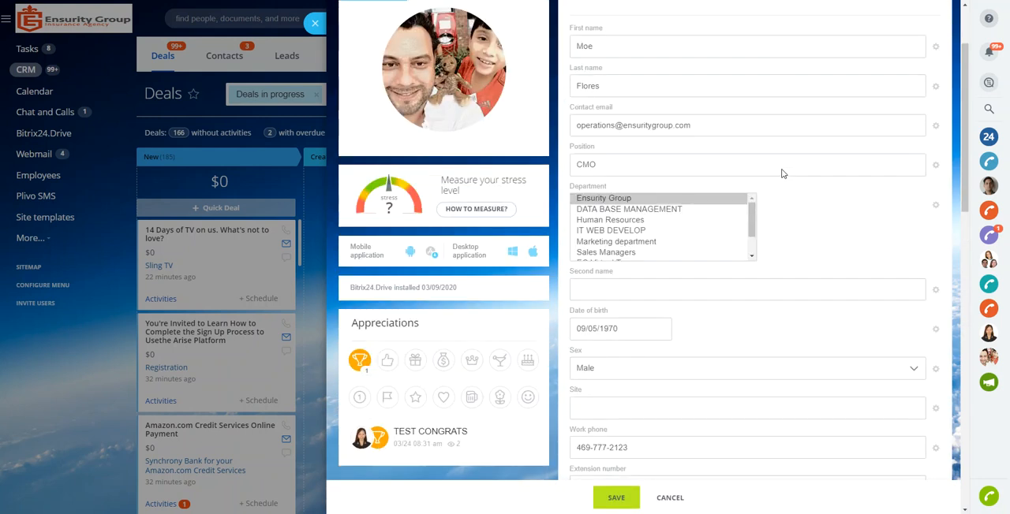
scroll(757, 173, down, 8)
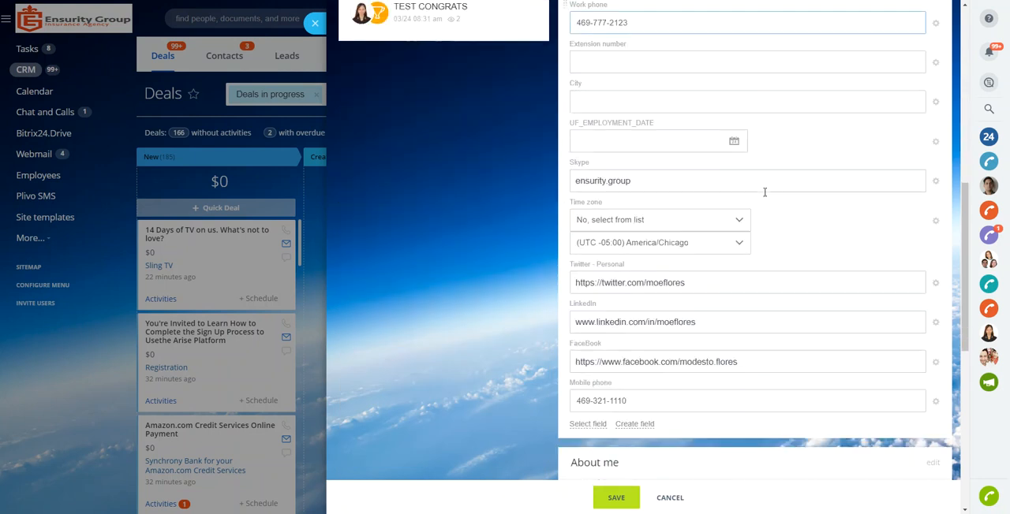
scroll(765, 191, down, 9)
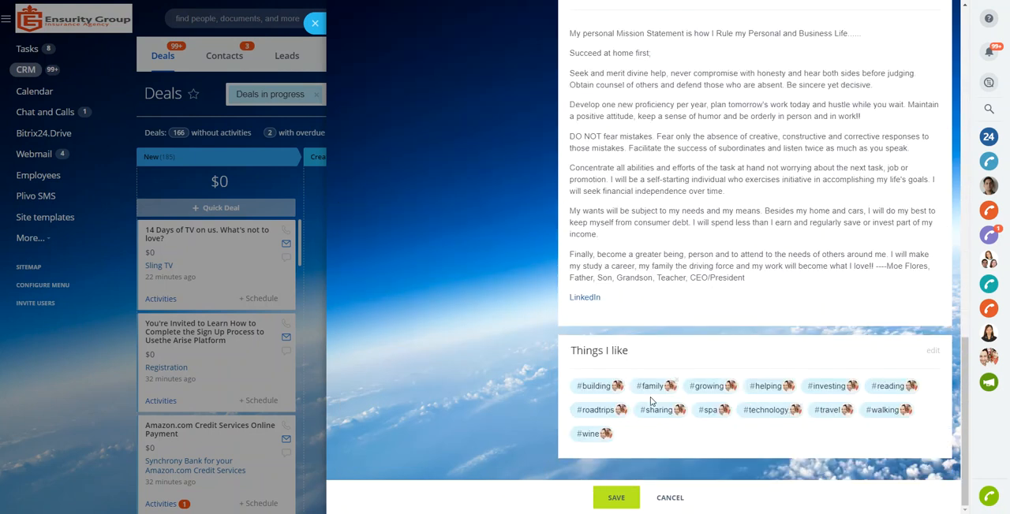
scroll(724, 202, up, 20)
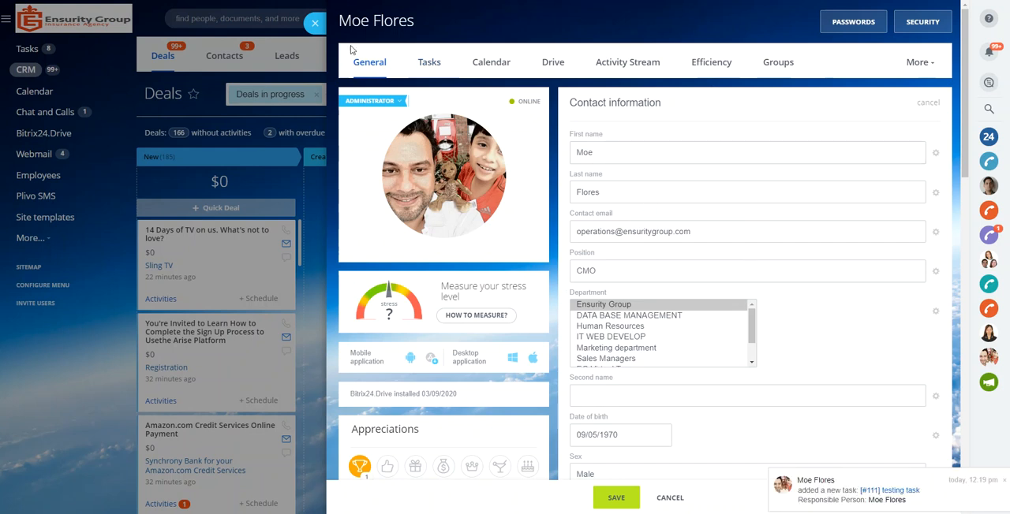
click(314, 26)
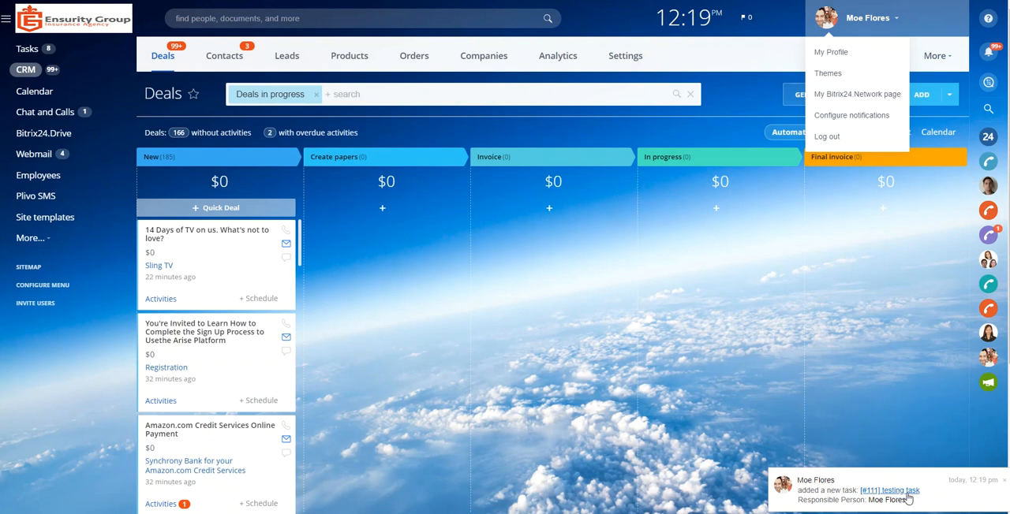
- Open the newly created "testing task" from its notification and dismiss the other incoming notifications
click(907, 495)
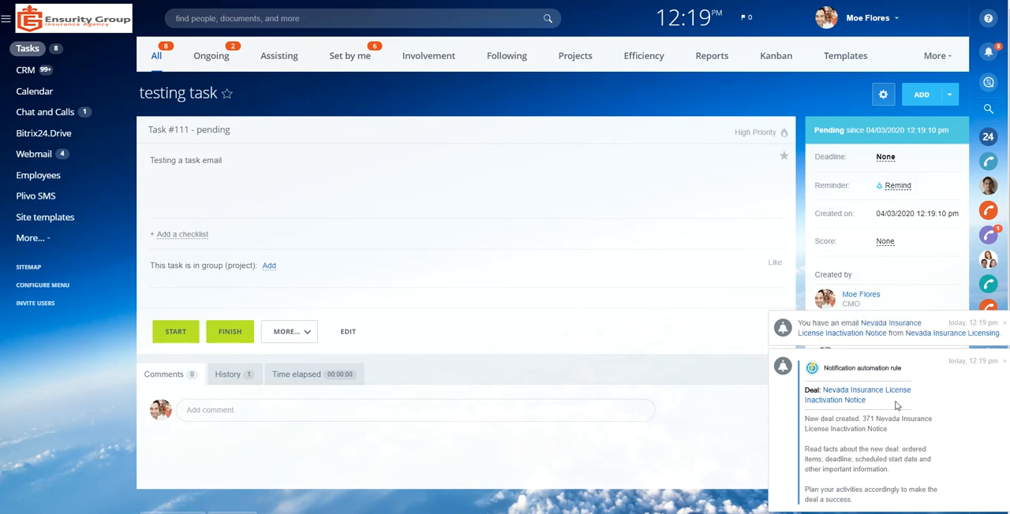
click(1003, 168)
click(1004, 324)
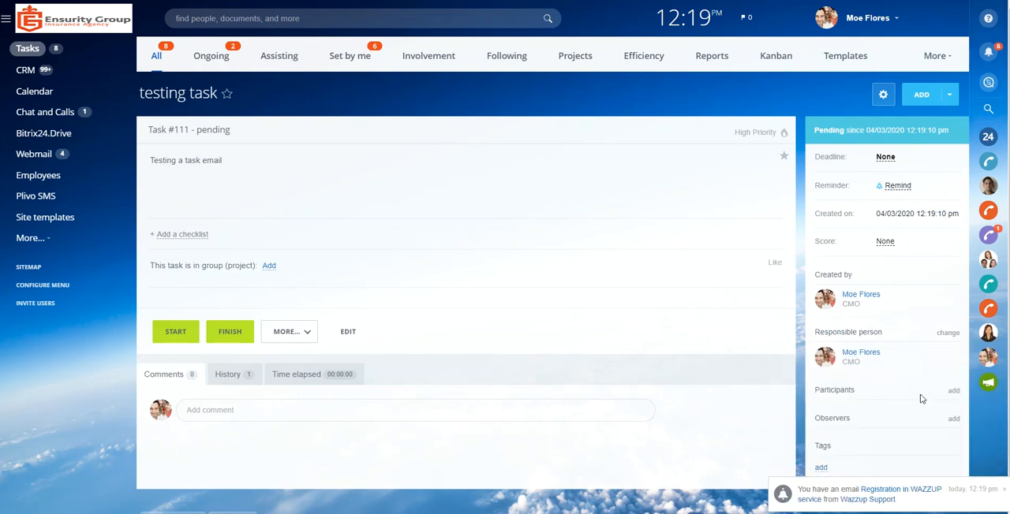
click(1004, 491)
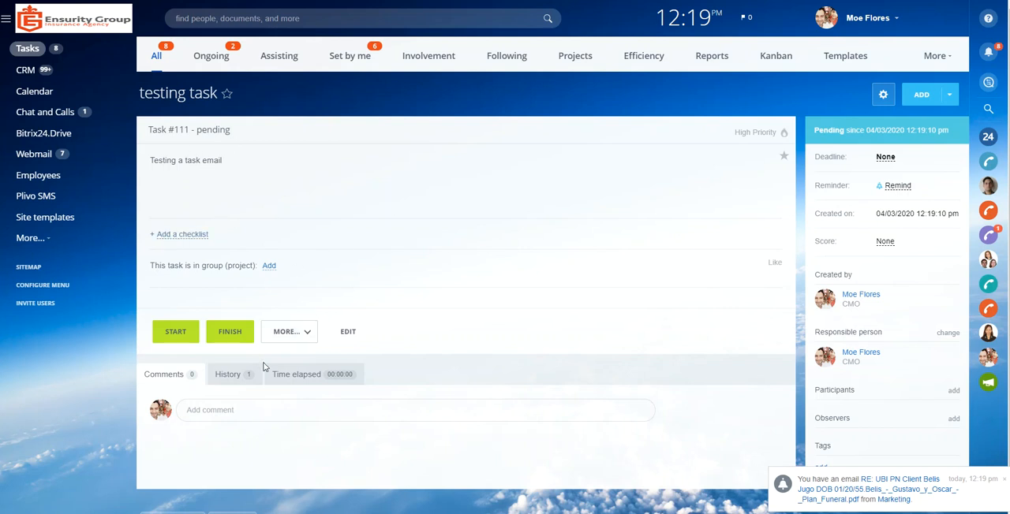
- Check the additional actions available for "testing task" and mark the task as finished
click(306, 339)
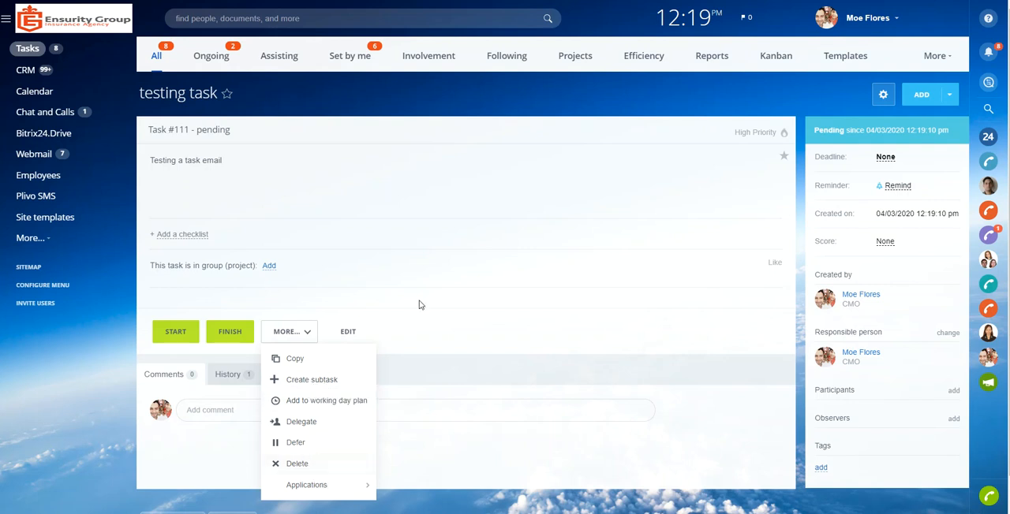
click(240, 333)
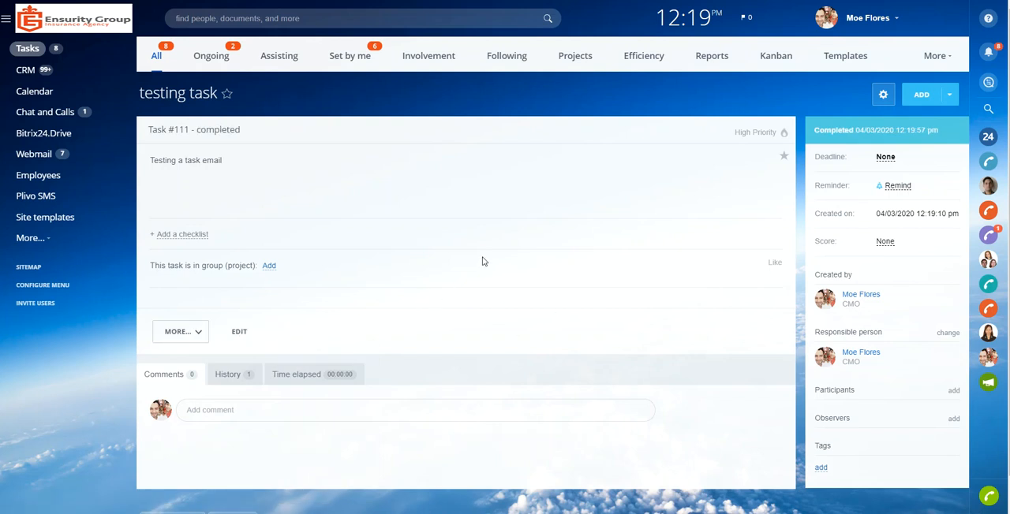